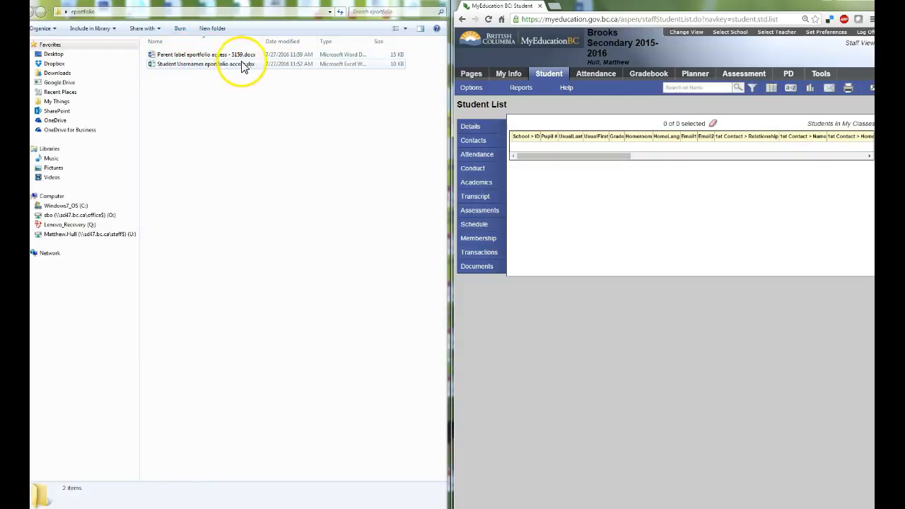
Open Student Usernames eportfolio access.xlsx from the eportfolio folder and place it side by side with the MyEducation BC student list
{"action": "double_click", "coordinate": [180, 65]}
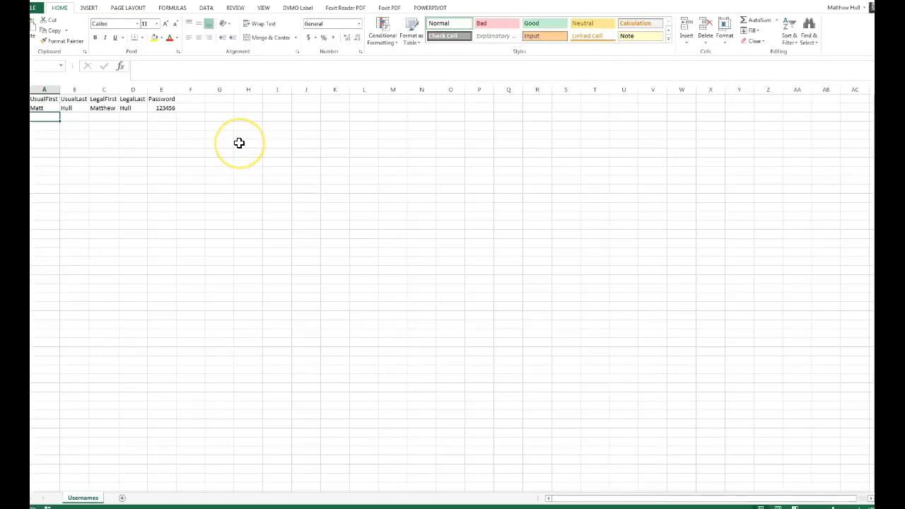
{"action": "key", "text": "super+Left"}
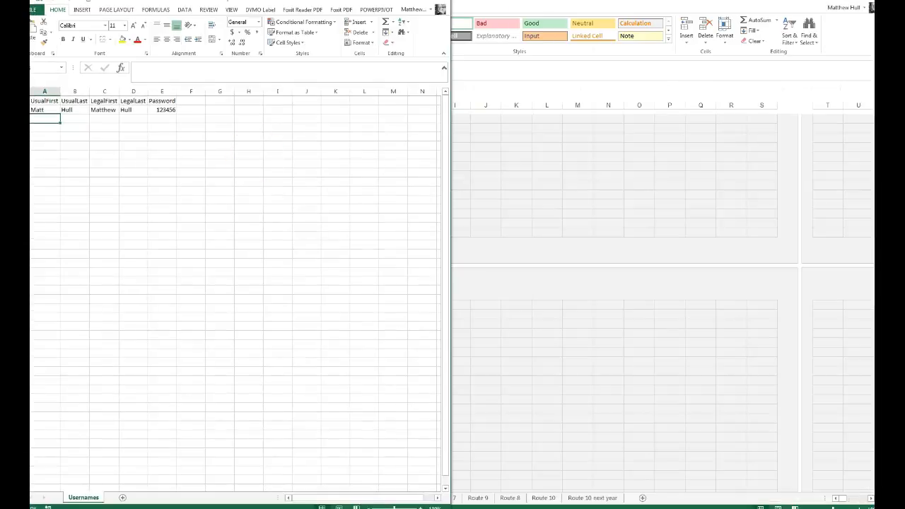
{"action": "key", "text": "alt+Tab"}
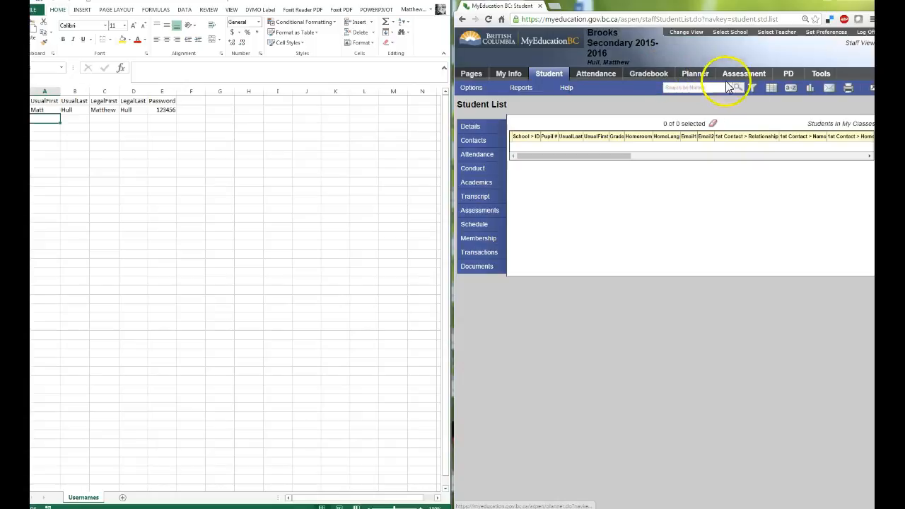
Apply the AD Accounts field set to the student list in MyEducation BC
{"action": "left_click", "coordinate": [771, 89]}
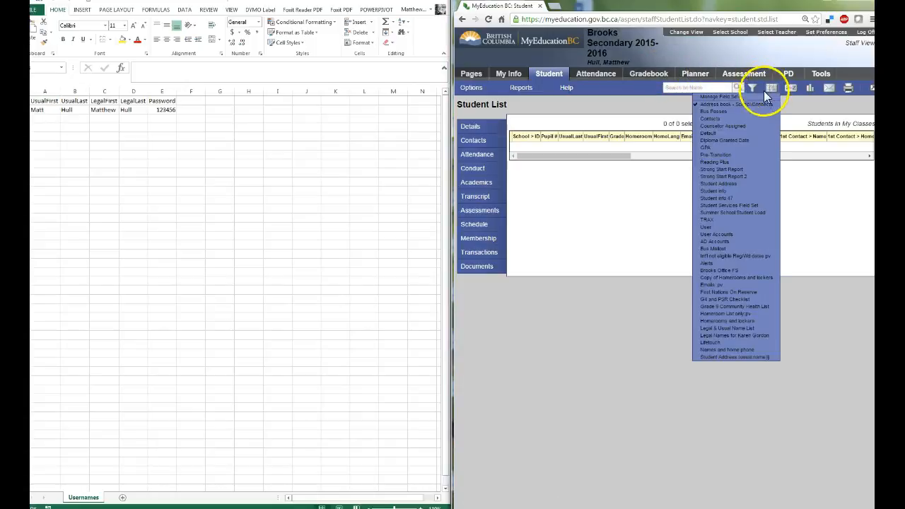
{"action": "left_click", "coordinate": [715, 242]}
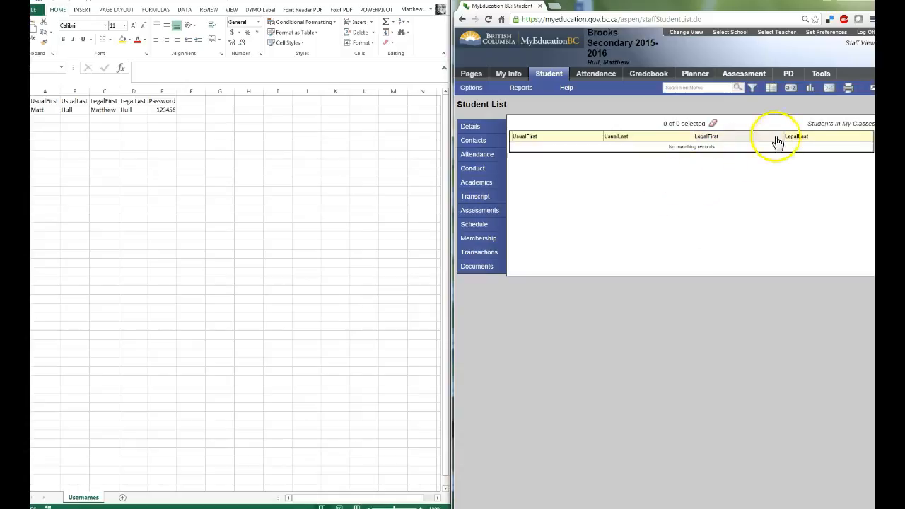
Export the student list as a CSV file, view the exported file in Excel and close it
{"action": "left_click", "coordinate": [849, 91]}
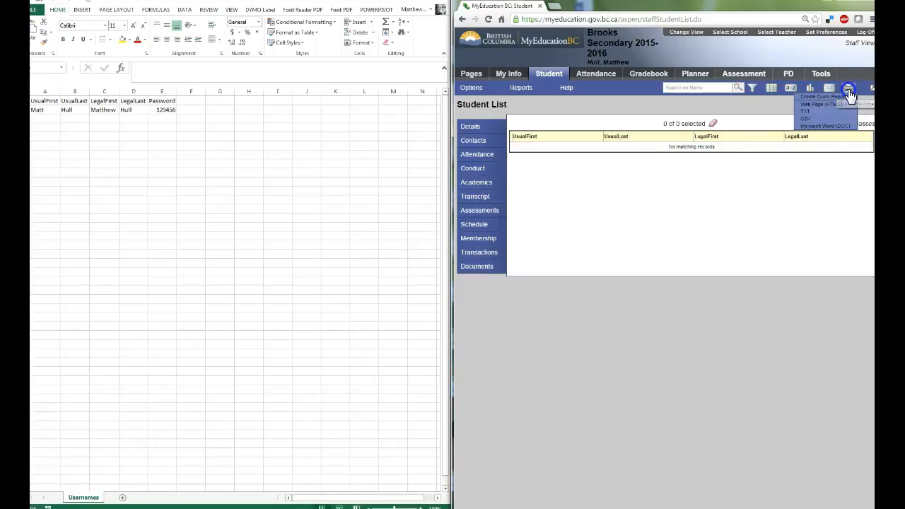
{"action": "left_click", "coordinate": [822, 121]}
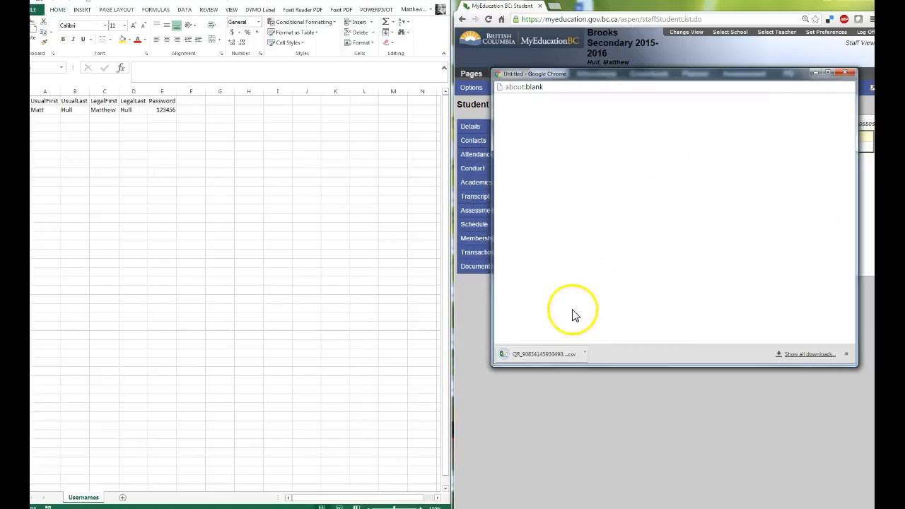
{"action": "left_click", "coordinate": [554, 352]}
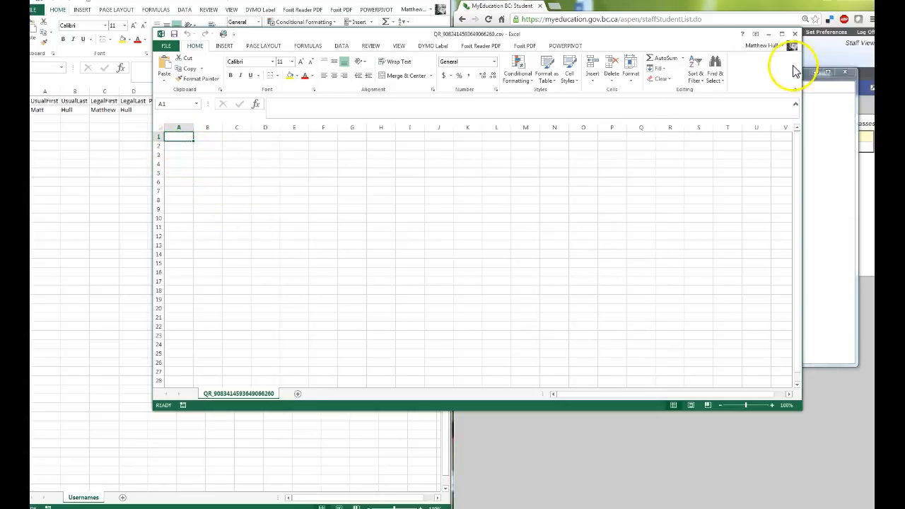
{"action": "left_click", "coordinate": [794, 34]}
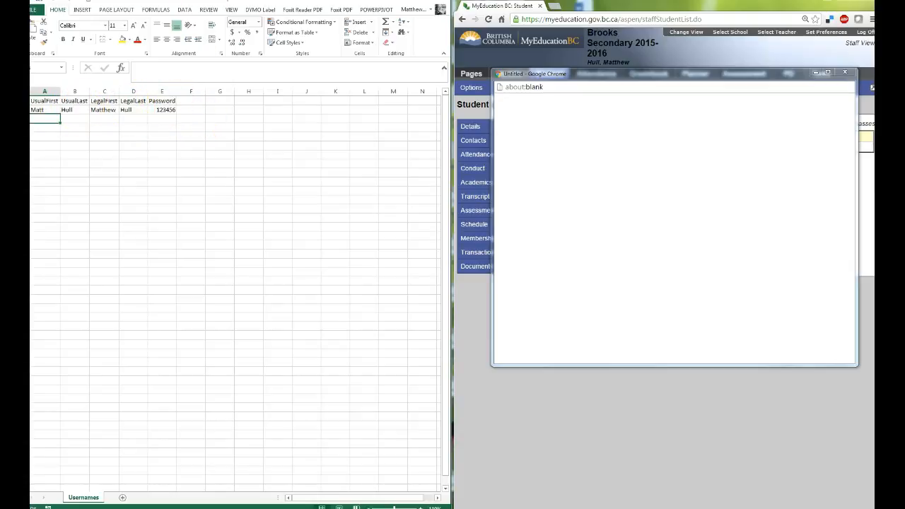
Copy cells A2:D6 of the Usernames sheet and paste them over the same cells under the name headers
{"action": "left_click", "coordinate": [45, 109]}
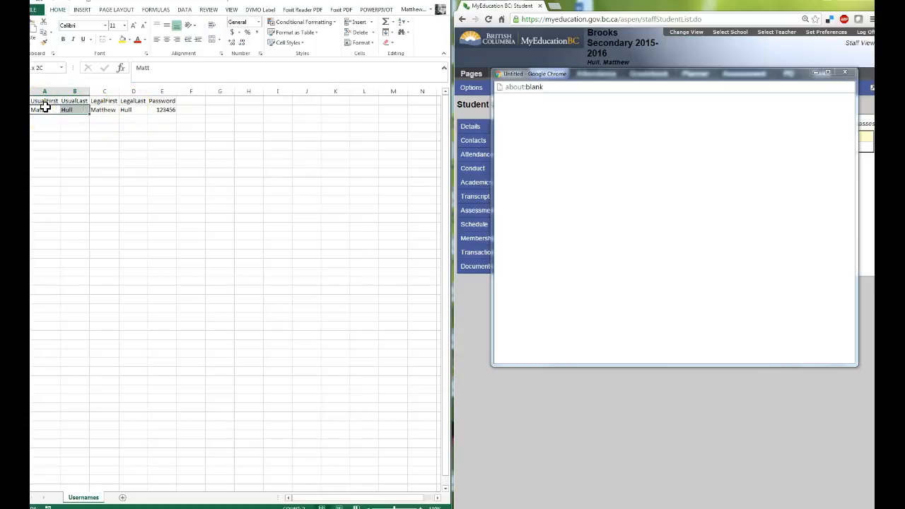
{"action": "key", "text": "shift+Right"}
{"action": "key", "text": "shift+Right"}
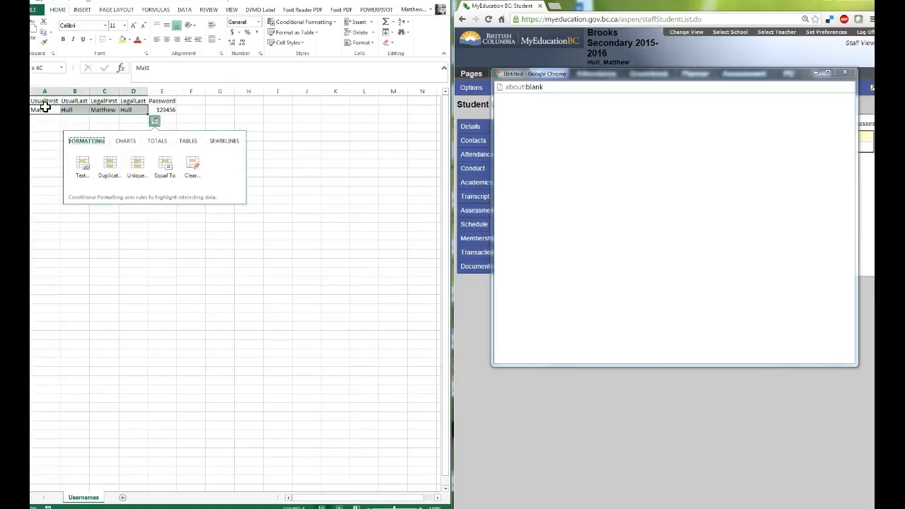
{"action": "key", "text": "Escape"}
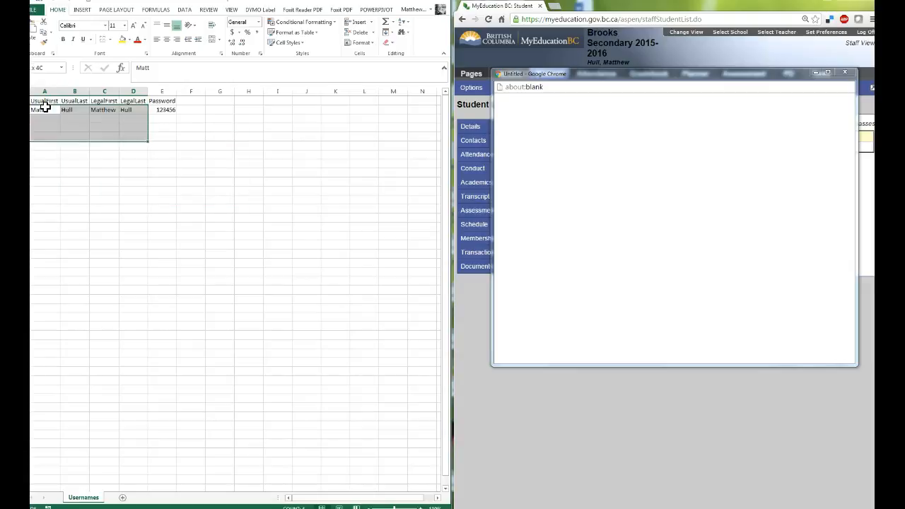
{"action": "key", "text": "shift+Down"}
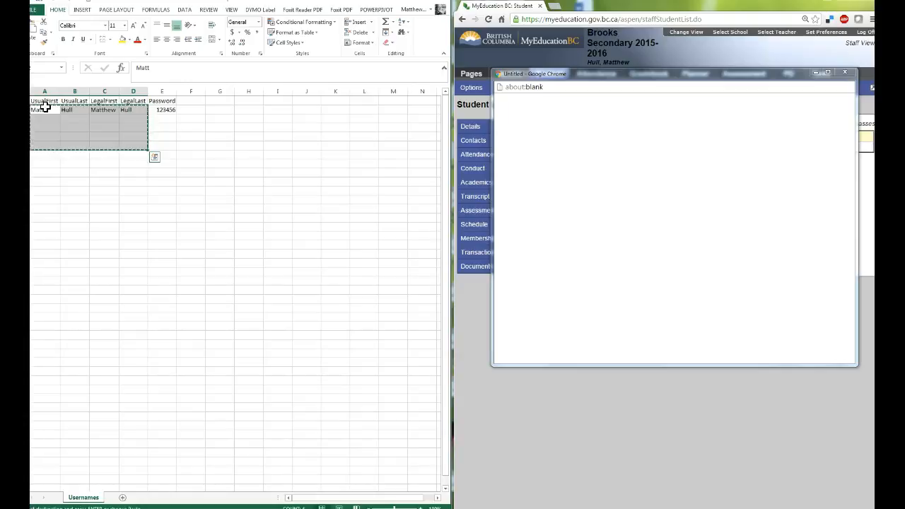
{"action": "left_click", "coordinate": [188, 117]}
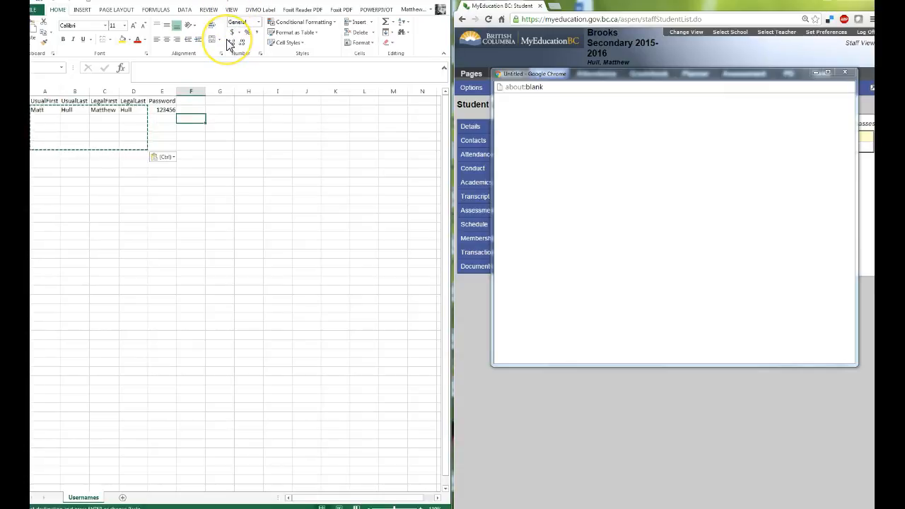
Close the blank export pop-up and minimize the Student Usernames workbook to get back to the eportfolio folder
{"action": "key", "text": "alt+Tab"}
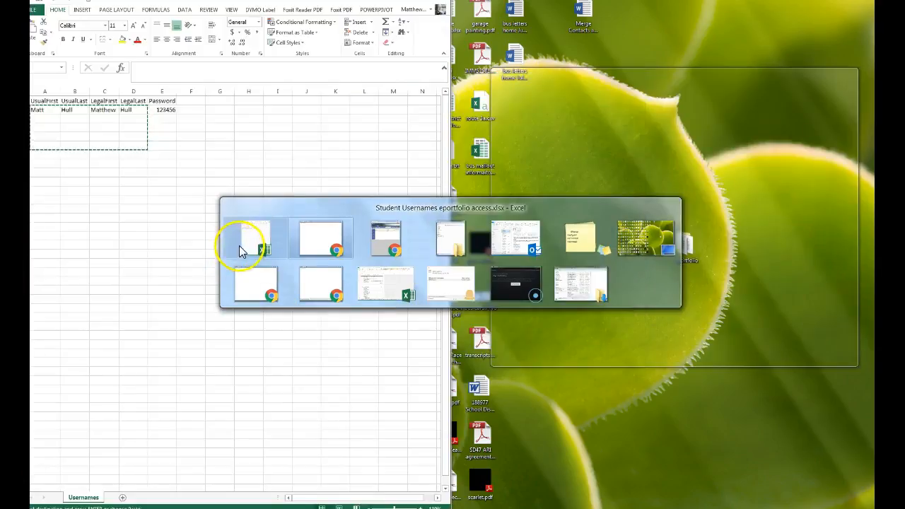
{"action": "left_click", "coordinate": [239, 246]}
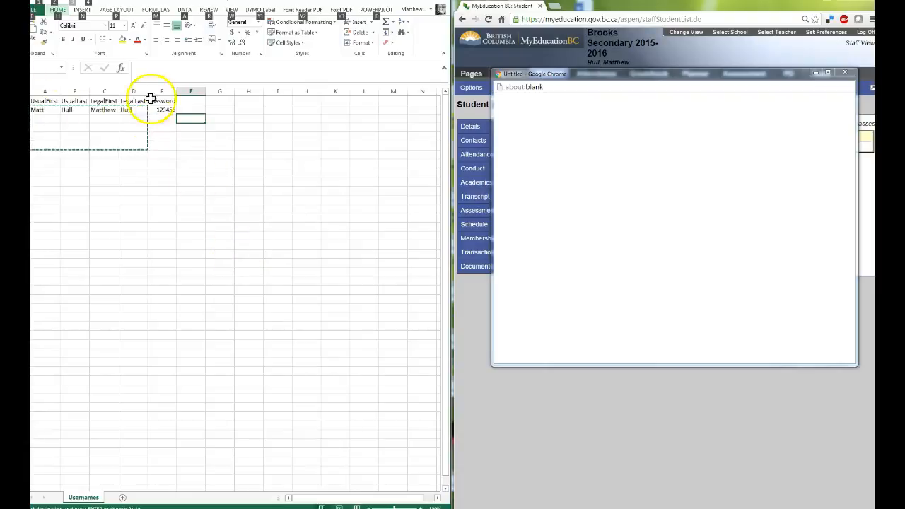
{"action": "left_click", "coordinate": [68, 117]}
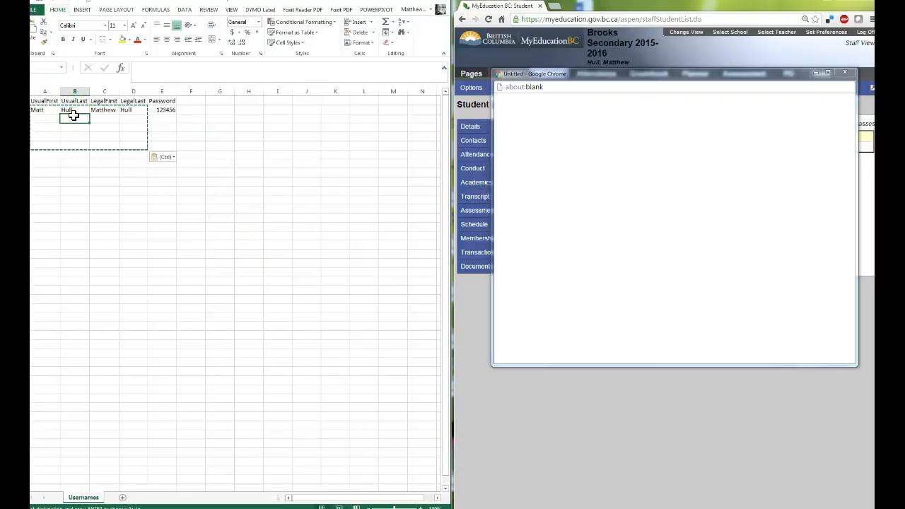
{"action": "left_click", "coordinate": [844, 73]}
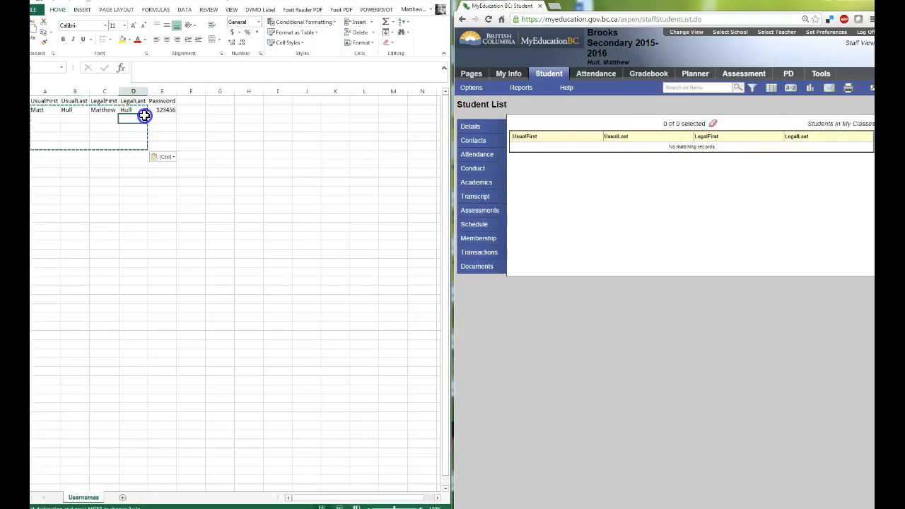
{"action": "key", "text": "Escape"}
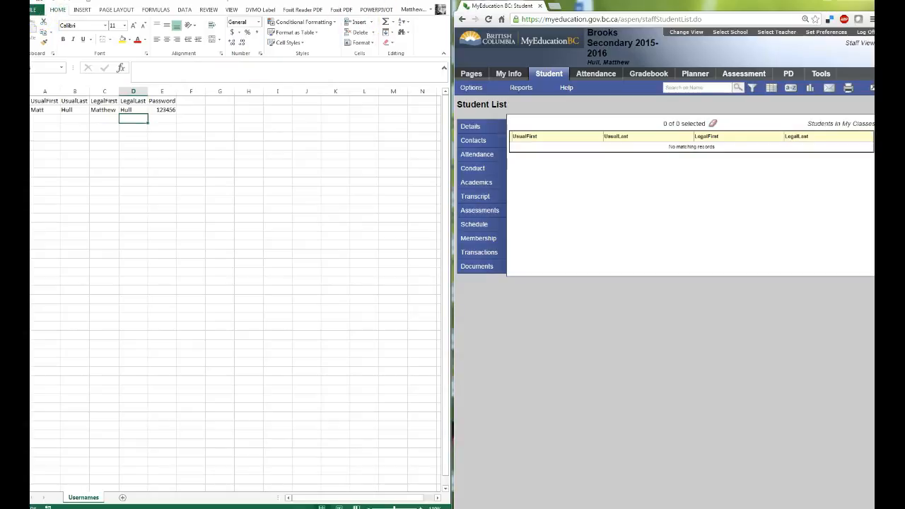
{"action": "left_click", "coordinate": [418, 1]}
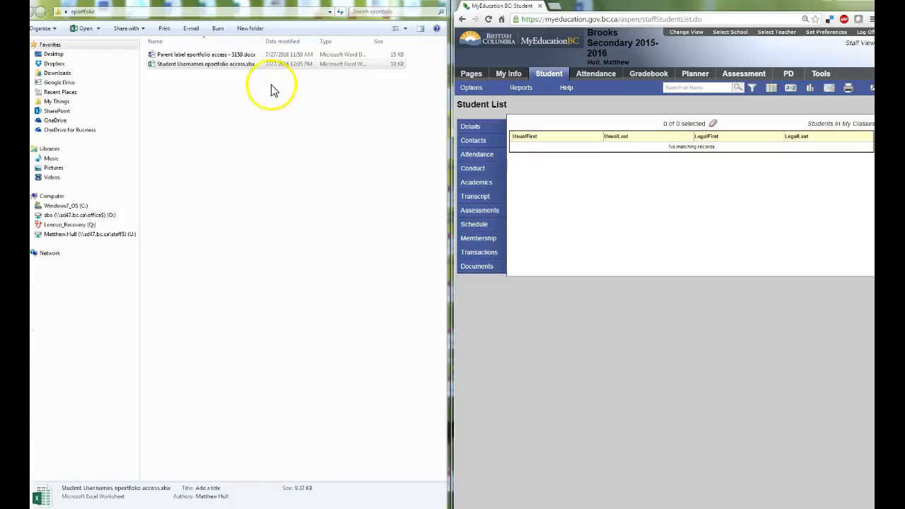
Open Parent label eportfolio access - 5159.docx in Word and allow it to load data from its linked source
{"action": "double_click", "coordinate": [190, 56]}
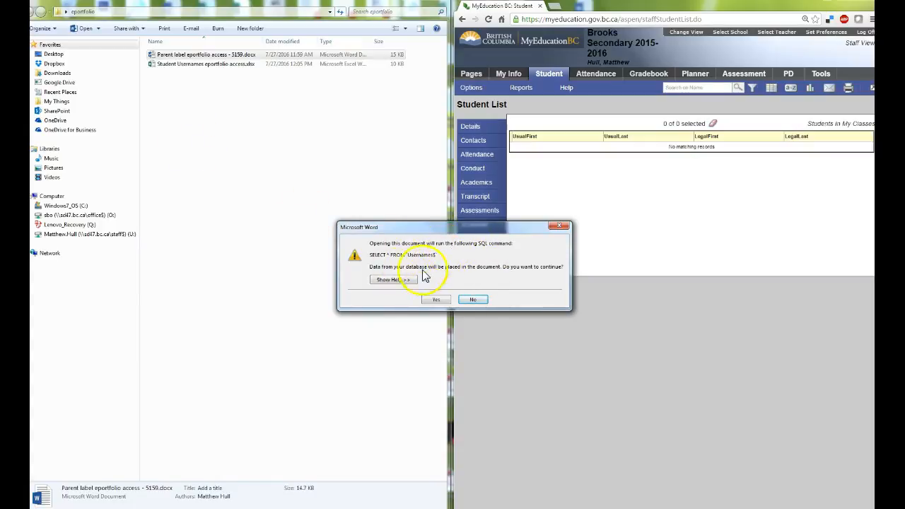
{"action": "left_click", "coordinate": [435, 299]}
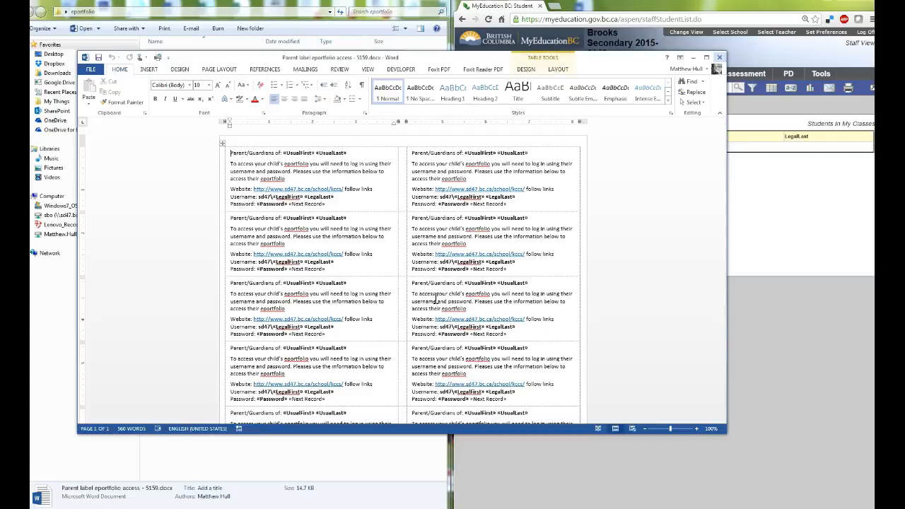
Set the mail merge recipients to the Usernames$ table of Student Usernames eportfolio access.xlsx in the desktop's eportfolio folder
{"action": "left_click", "coordinate": [305, 70]}
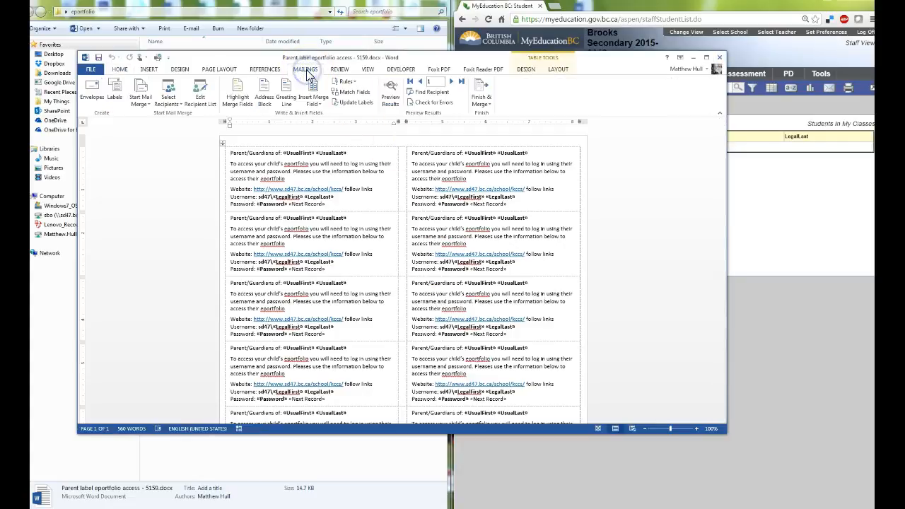
{"action": "left_click", "coordinate": [164, 104]}
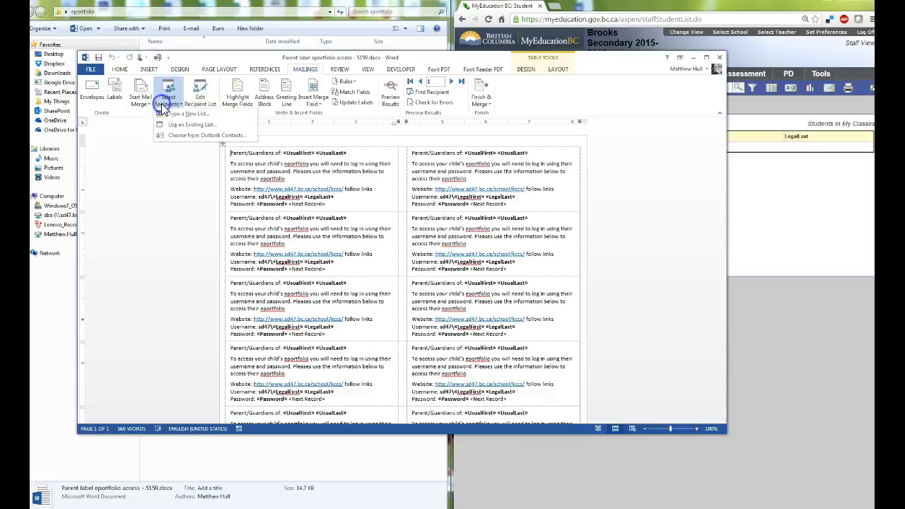
{"action": "left_click", "coordinate": [170, 125]}
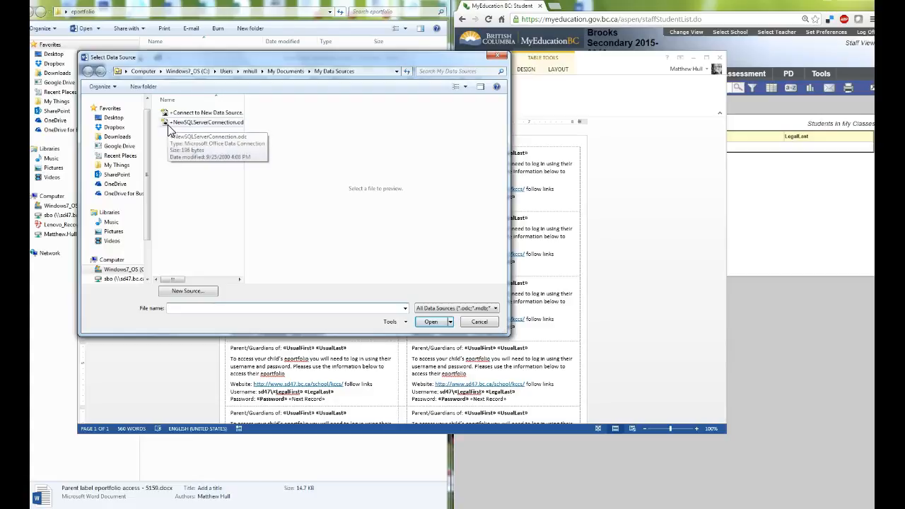
{"action": "left_click", "coordinate": [119, 119]}
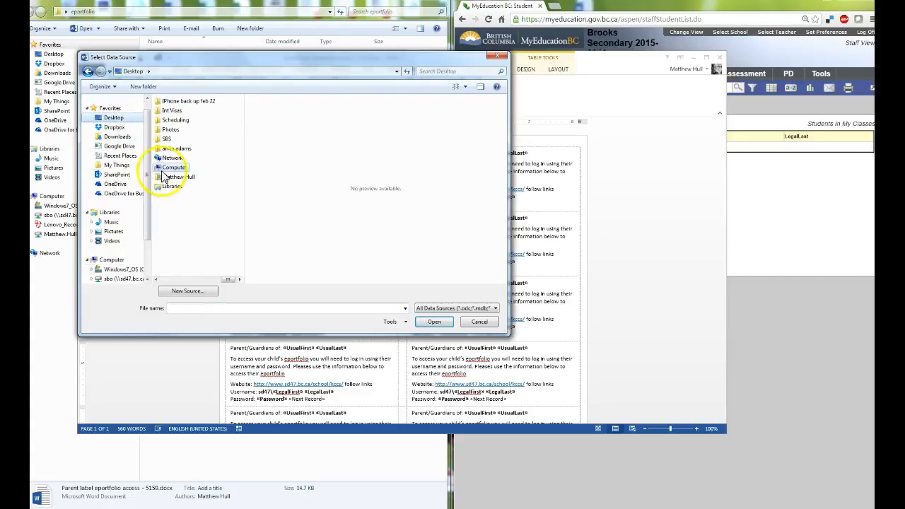
{"action": "left_click", "coordinate": [156, 279]}
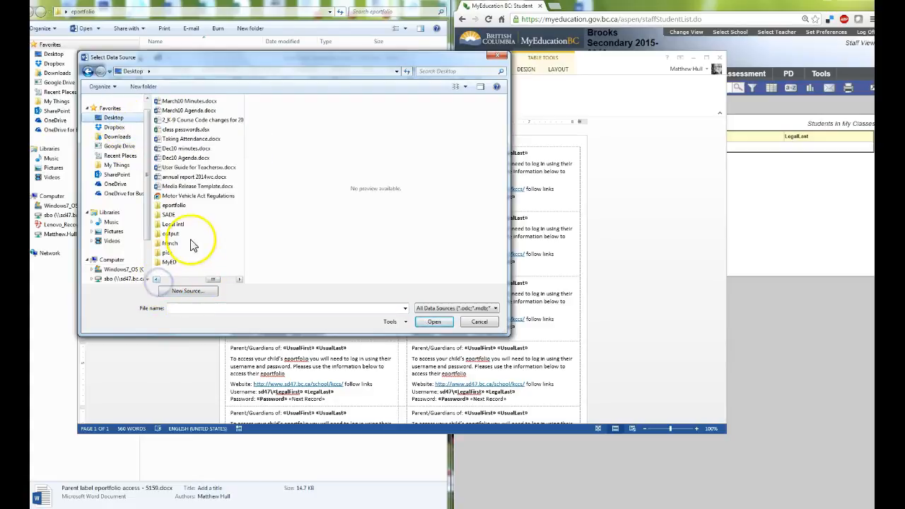
{"action": "double_click", "coordinate": [174, 205]}
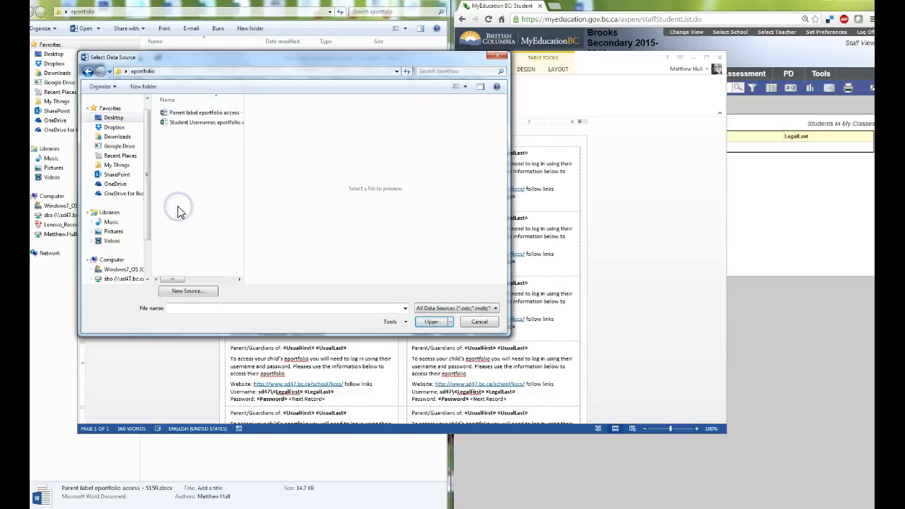
{"action": "left_click", "coordinate": [183, 125]}
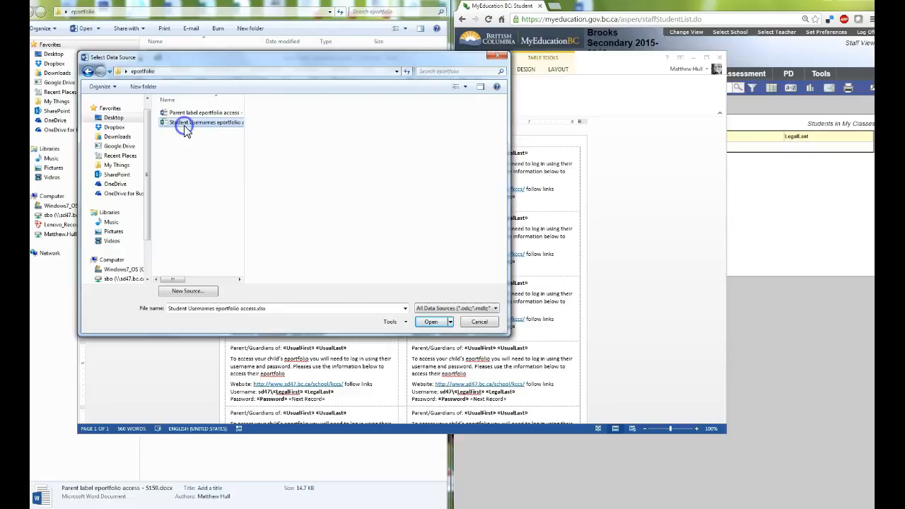
{"action": "left_click", "coordinate": [430, 321]}
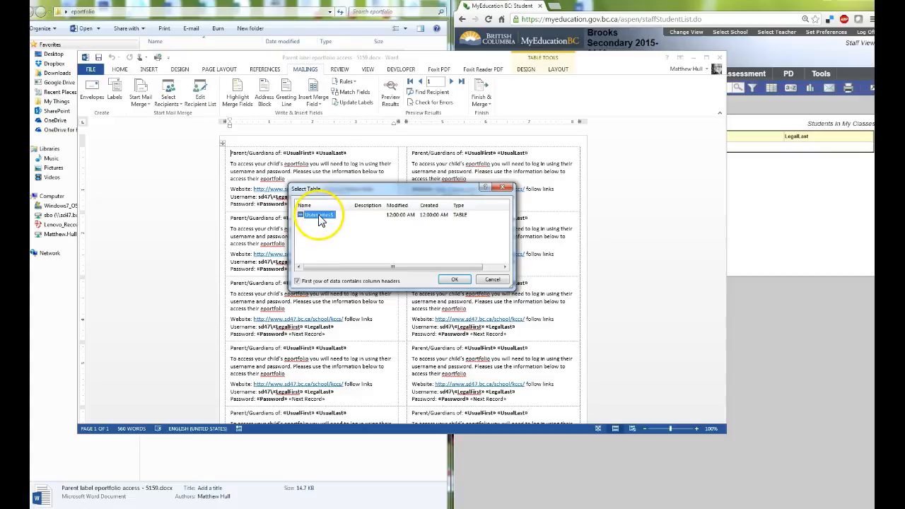
{"action": "left_click", "coordinate": [454, 279]}
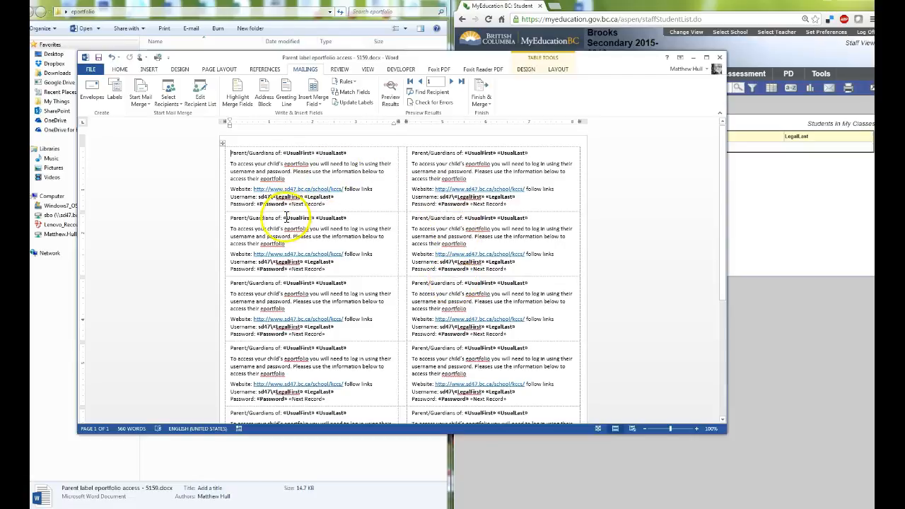
Examine the available merge fields and the first label's parent/guardian and website lines
{"action": "left_click", "coordinate": [323, 105]}
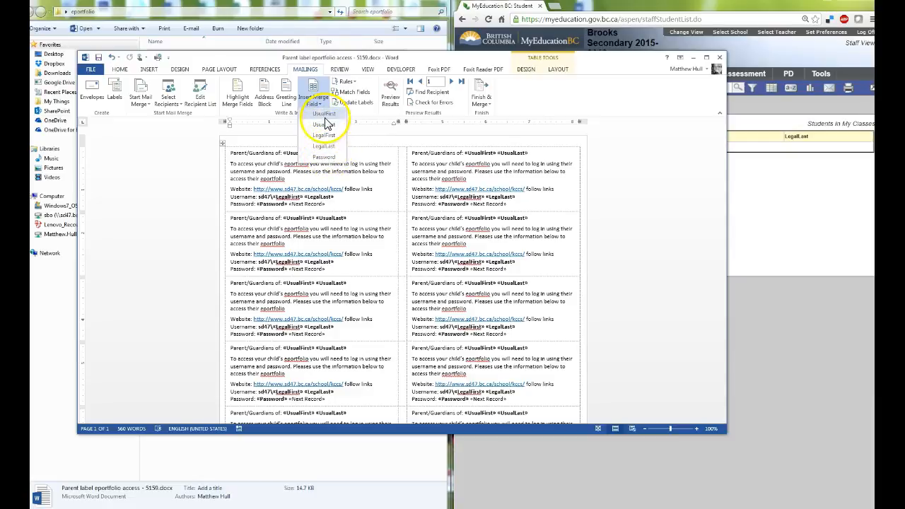
{"action": "left_click", "coordinate": [231, 153]}
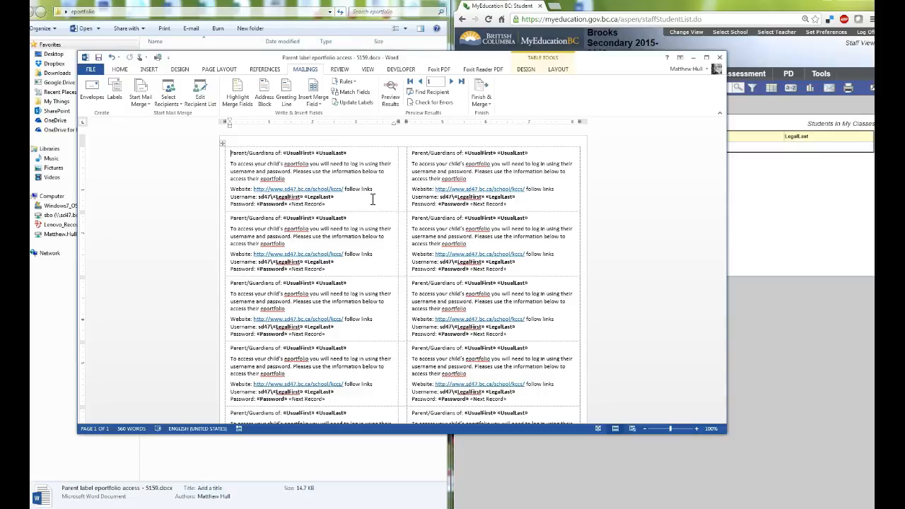
{"action": "left_click", "coordinate": [296, 152]}
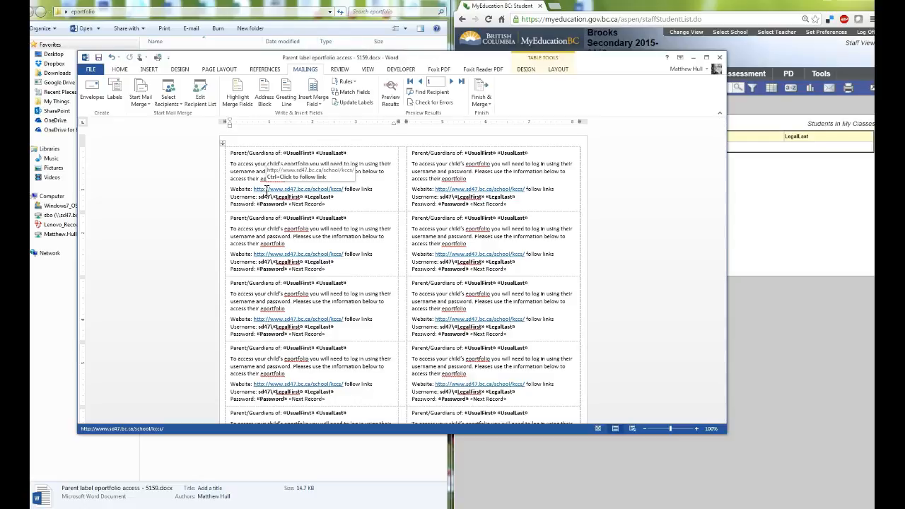
{"action": "left_click", "coordinate": [242, 190]}
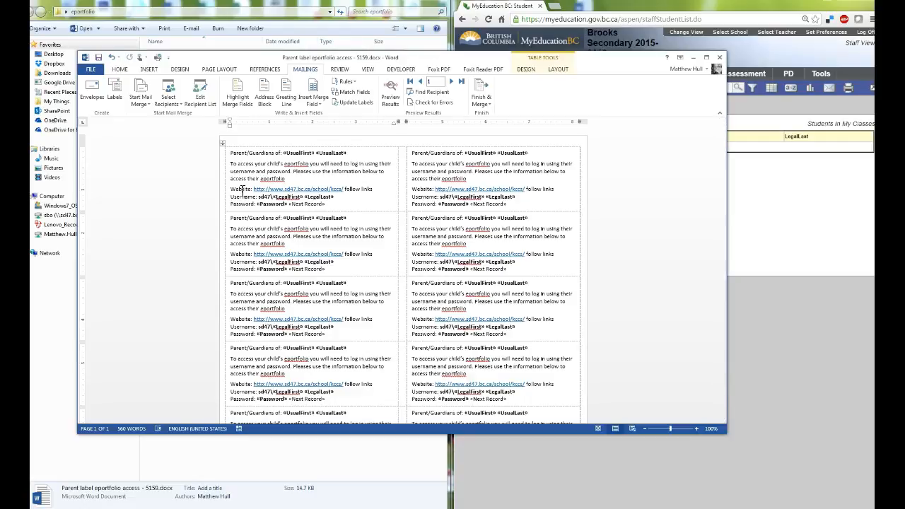
Preview the merged results on the labels and compare the first label with its record in the Student Usernames workbook
{"action": "left_click", "coordinate": [261, 199]}
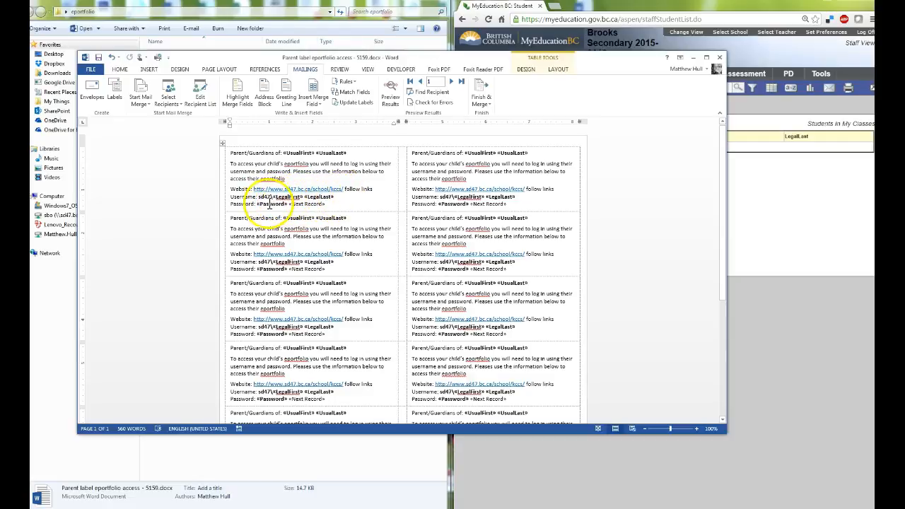
{"action": "left_click", "coordinate": [389, 99]}
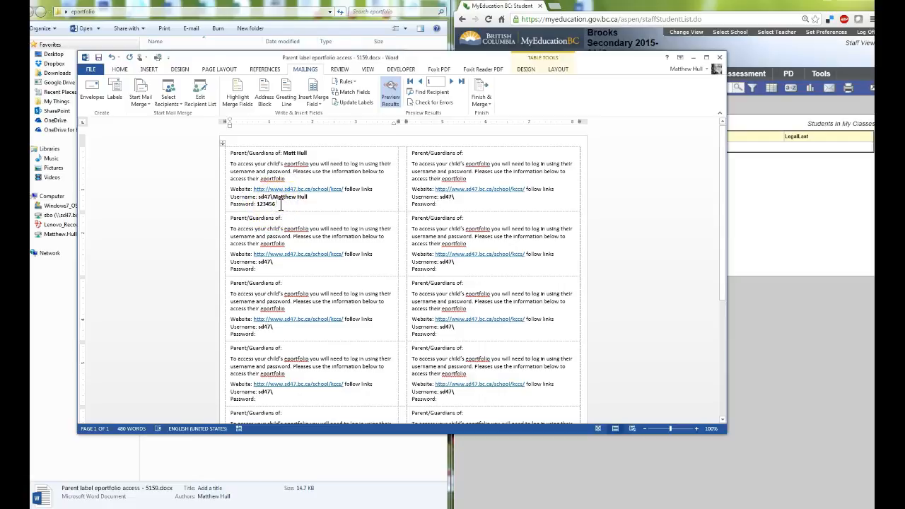
{"action": "left_click", "coordinate": [254, 508]}
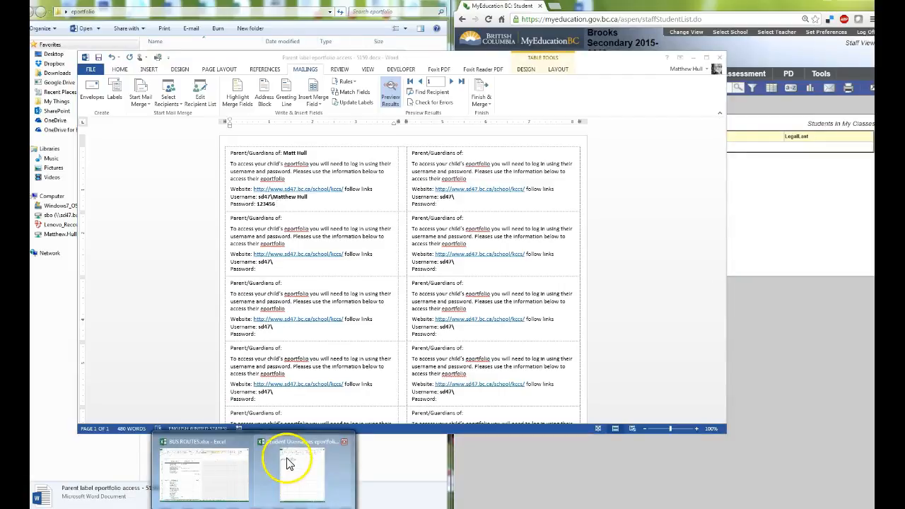
{"action": "left_click", "coordinate": [295, 463]}
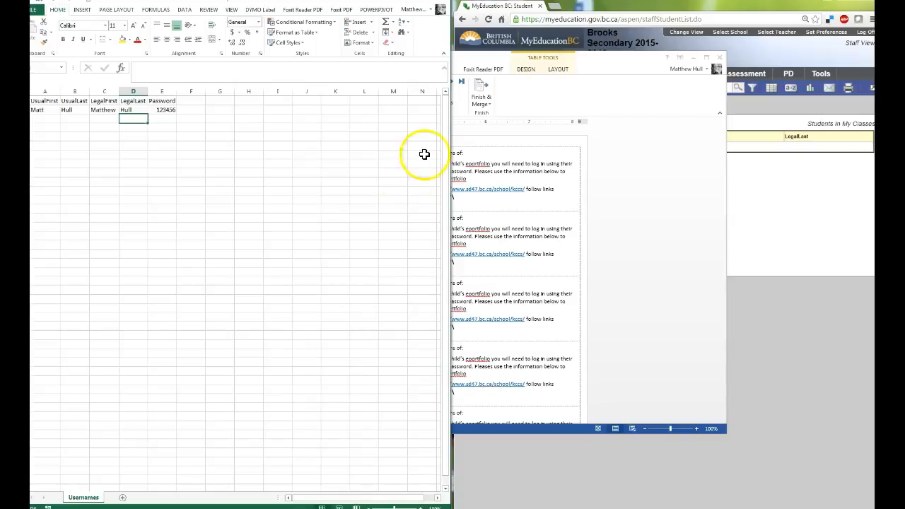
{"action": "left_click", "coordinate": [417, 1]}
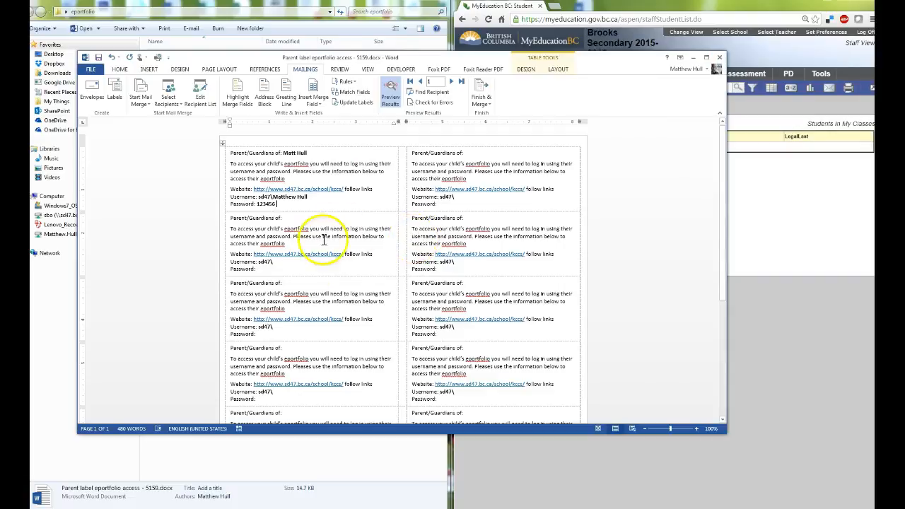
Finish the mail merge to the printer with all records included, bringing up the print settings
{"action": "left_click", "coordinate": [483, 101]}
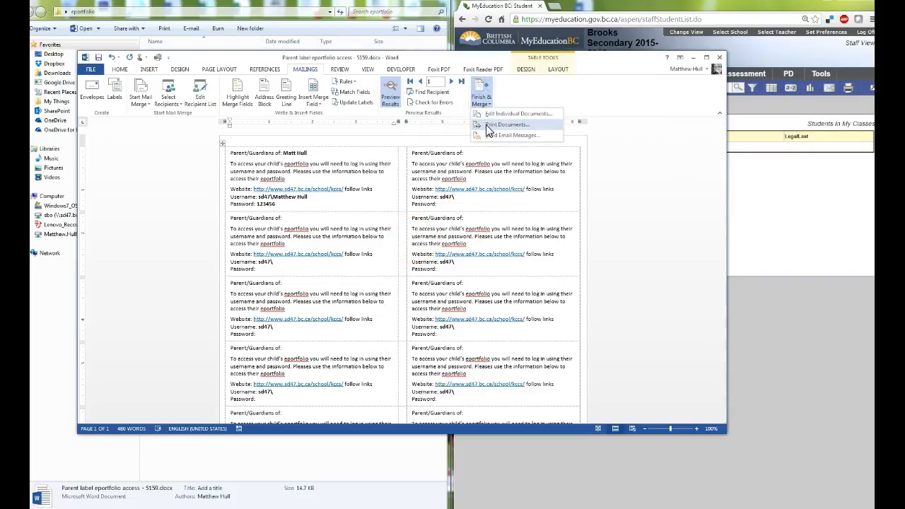
{"action": "left_click", "coordinate": [488, 129]}
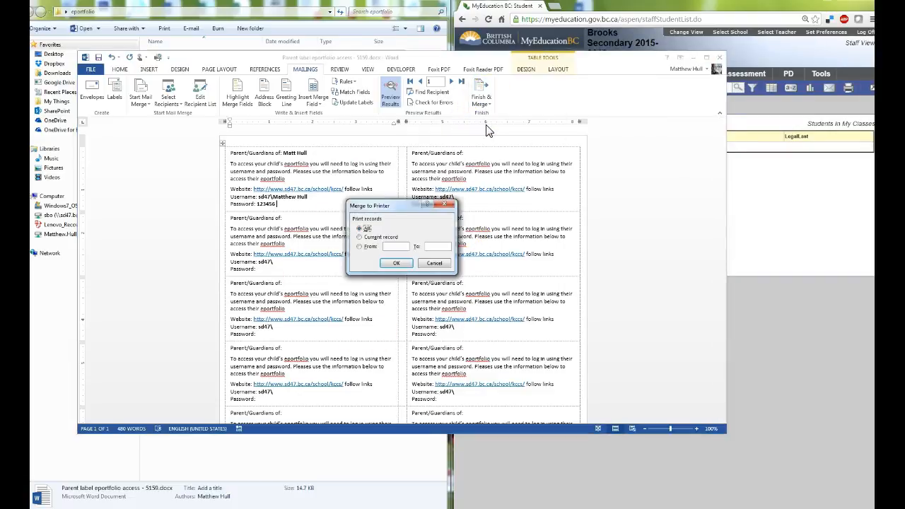
{"action": "left_click", "coordinate": [390, 262]}
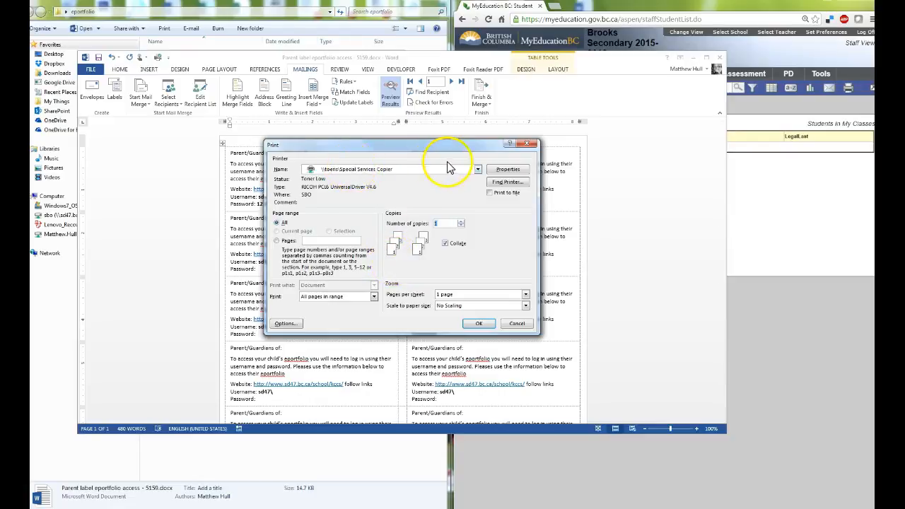
Set the Special Services Copier's job type to Hold Print, accept its properties, and close the print settings without printing
{"action": "left_click", "coordinate": [508, 171]}
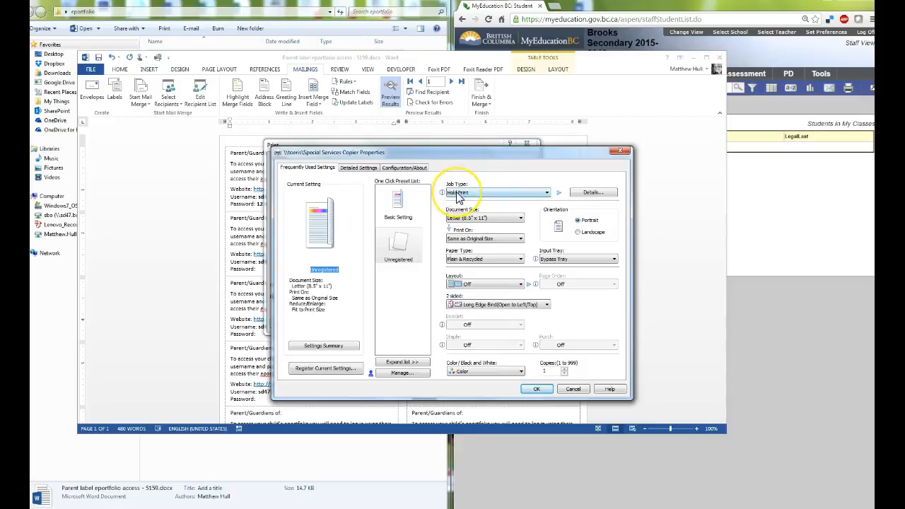
{"action": "left_click", "coordinate": [461, 192]}
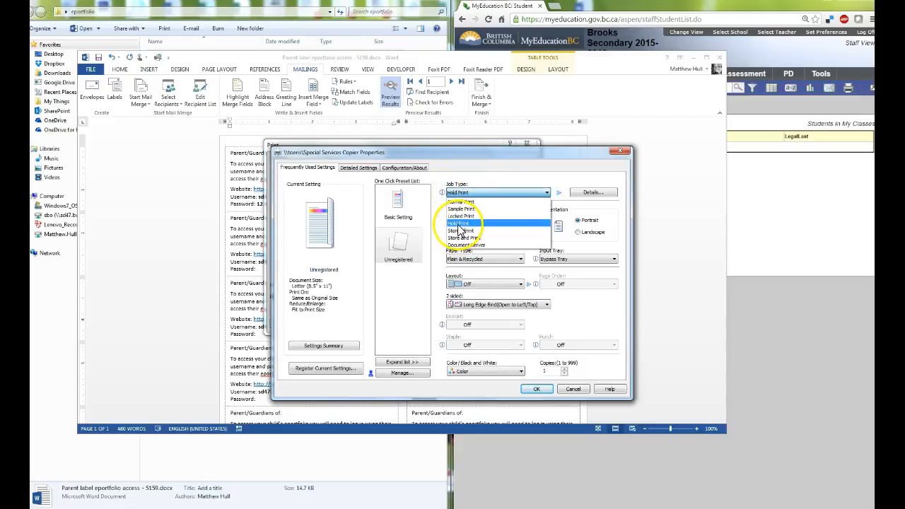
{"action": "left_click", "coordinate": [459, 224]}
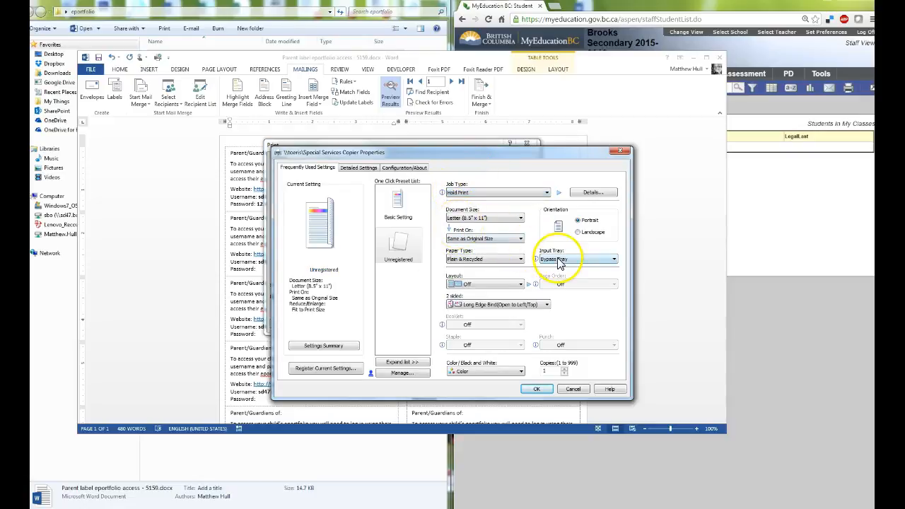
{"action": "left_click", "coordinate": [536, 391]}
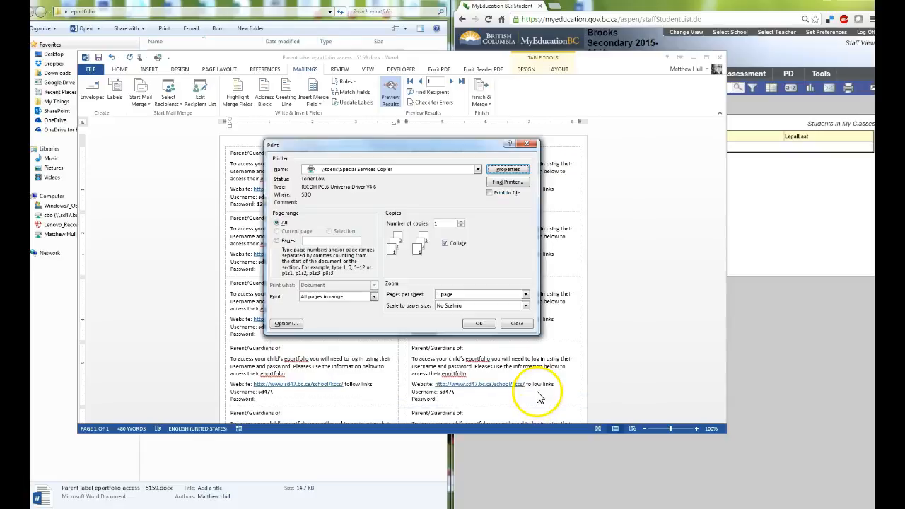
{"action": "left_click", "coordinate": [517, 324]}
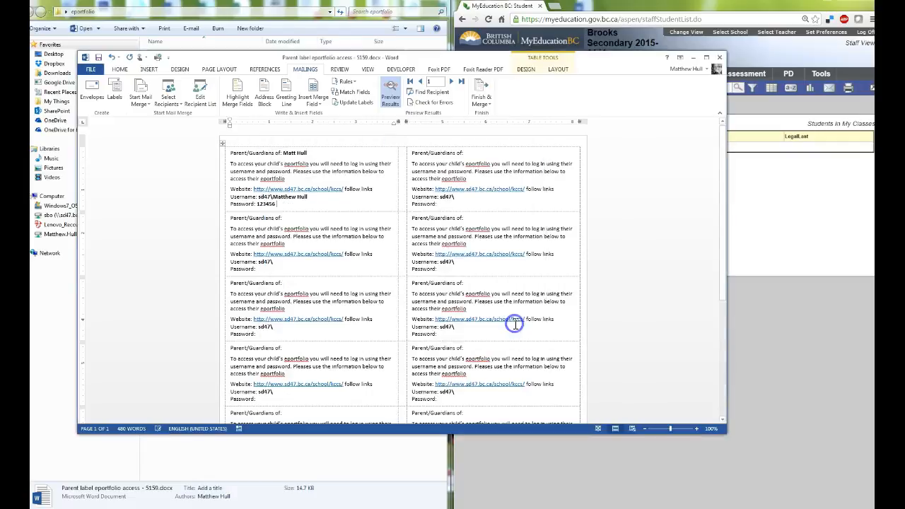